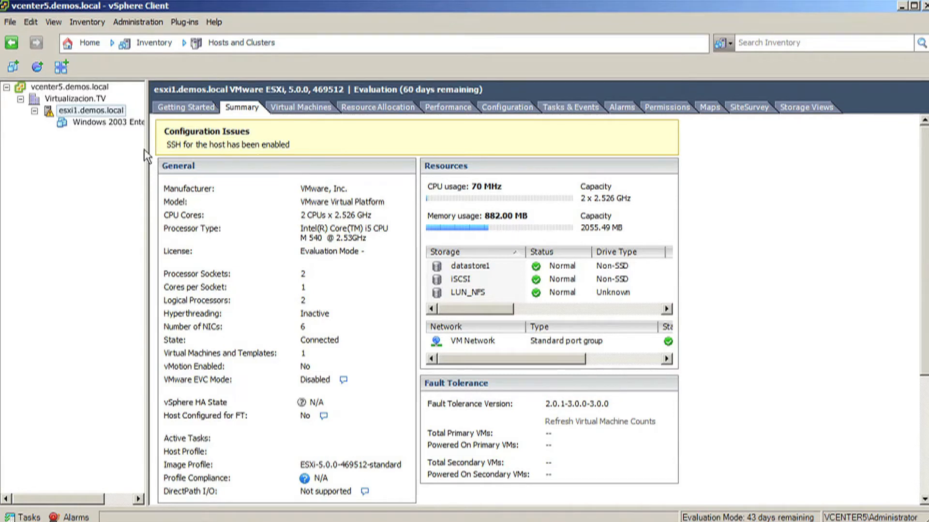
Start a new virtual machine on host esxi1.demos.local using the Custom configuration
right_click(89, 116)
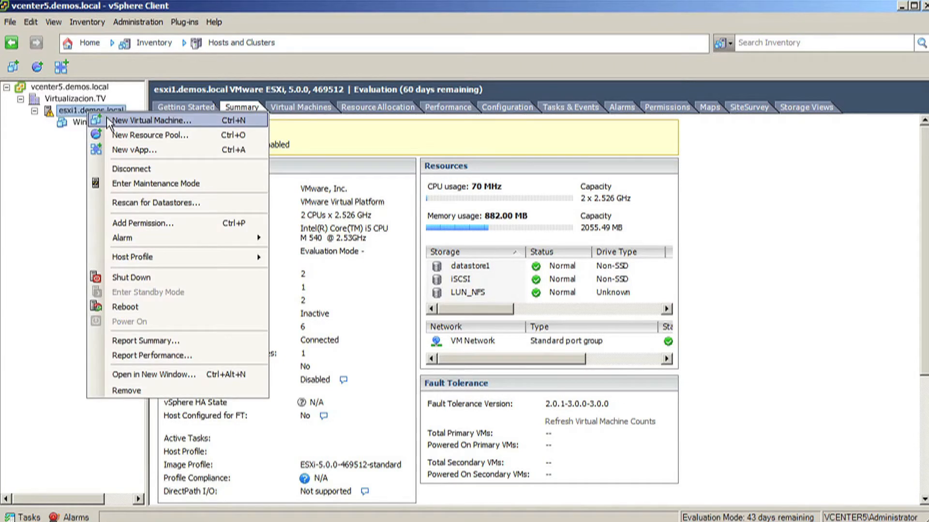
click(110, 123)
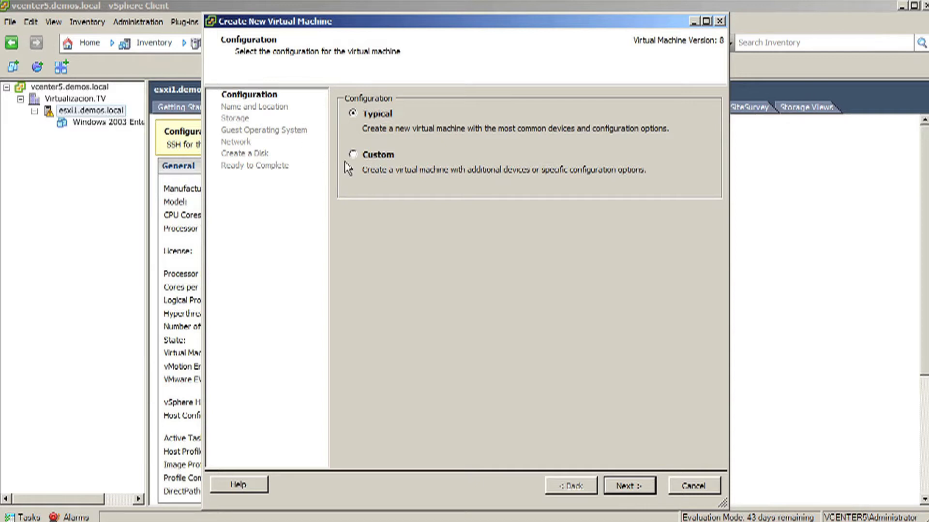
click(370, 156)
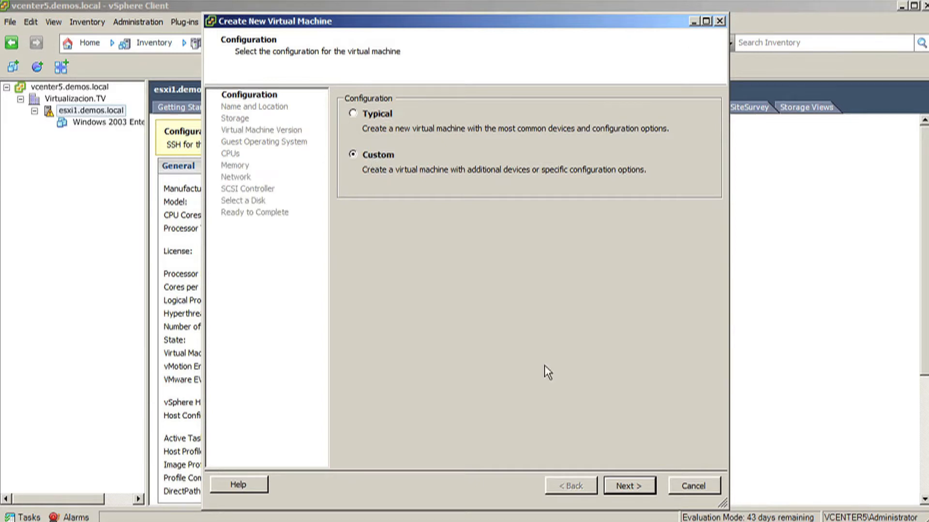
click(628, 485)
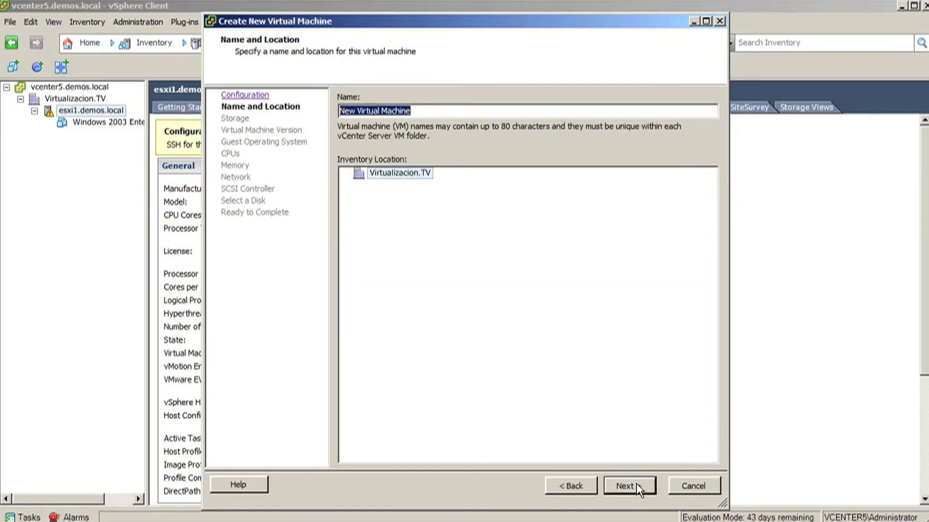
Name the virtual machine virtualizacion.tv in the Virtualizacion.TV inventory location
text(virtual)
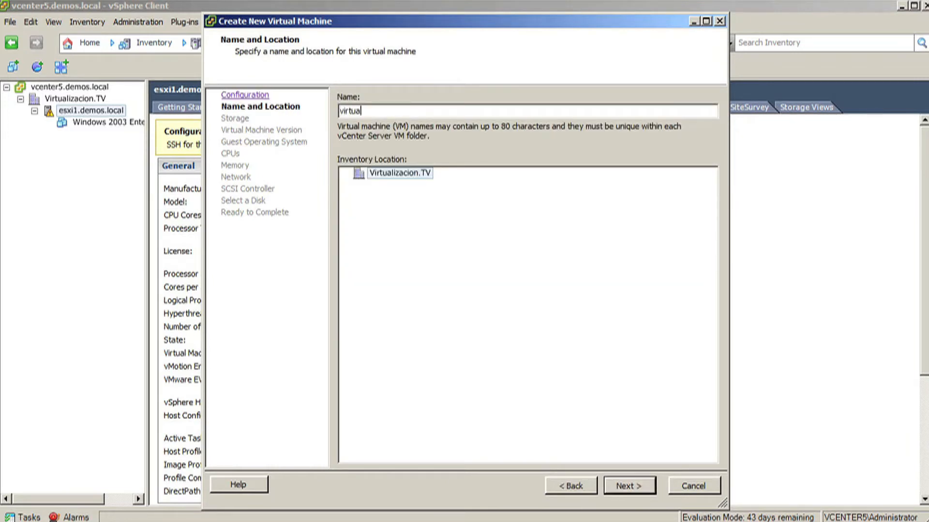
text(izacon)
key(BackSpace)
key(BackSpace)
text(ion.TV)
key(Return)
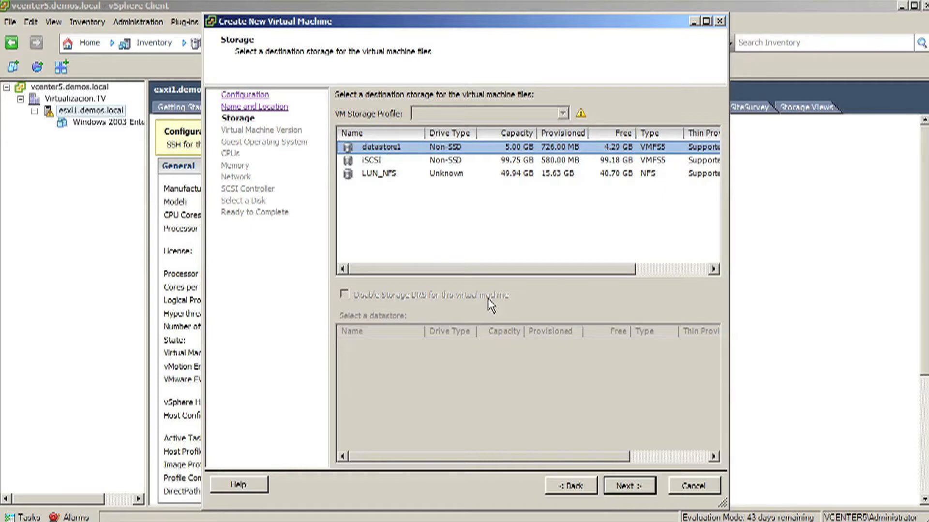
Choose the iSCSI datastore as the destination storage for the virtual machine files
click(380, 165)
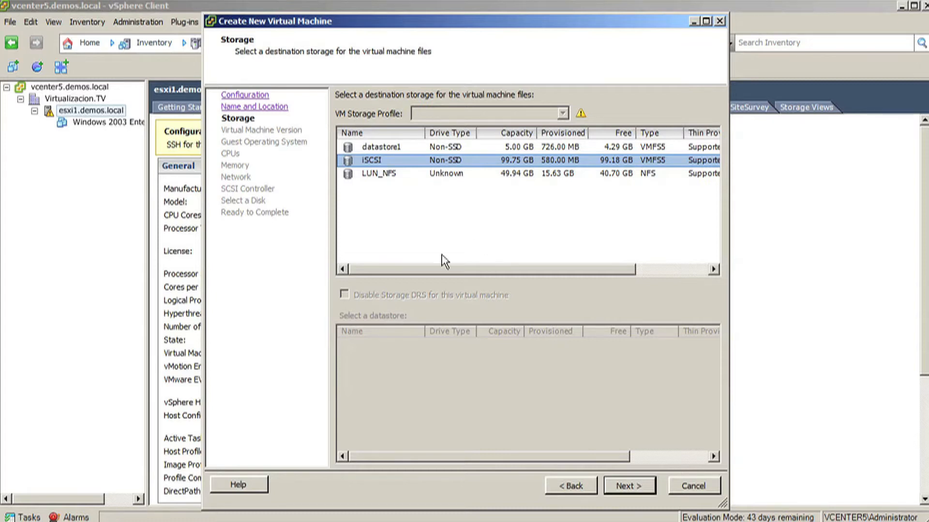
click(628, 488)
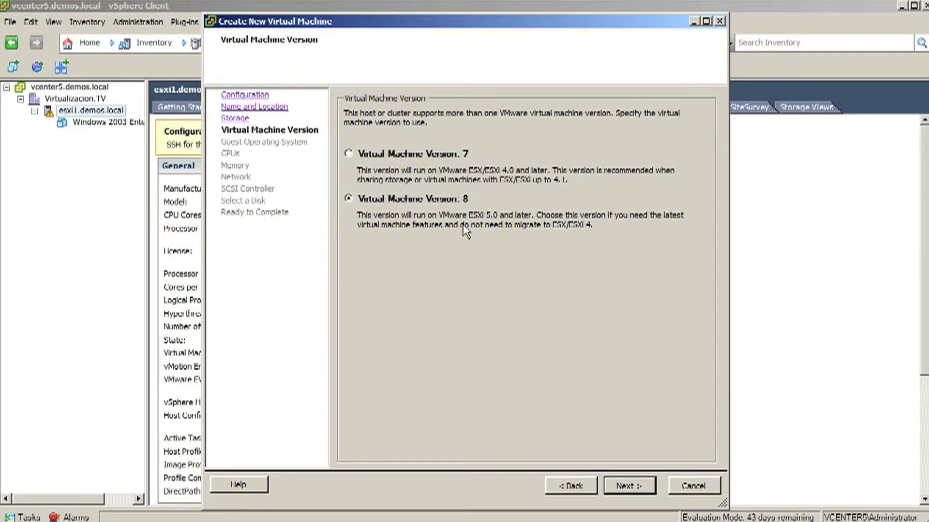
Accept virtual machine version 8 and the Microsoft Windows Server 2008 R2 (64-bit) guest operating system
click(417, 155)
click(642, 485)
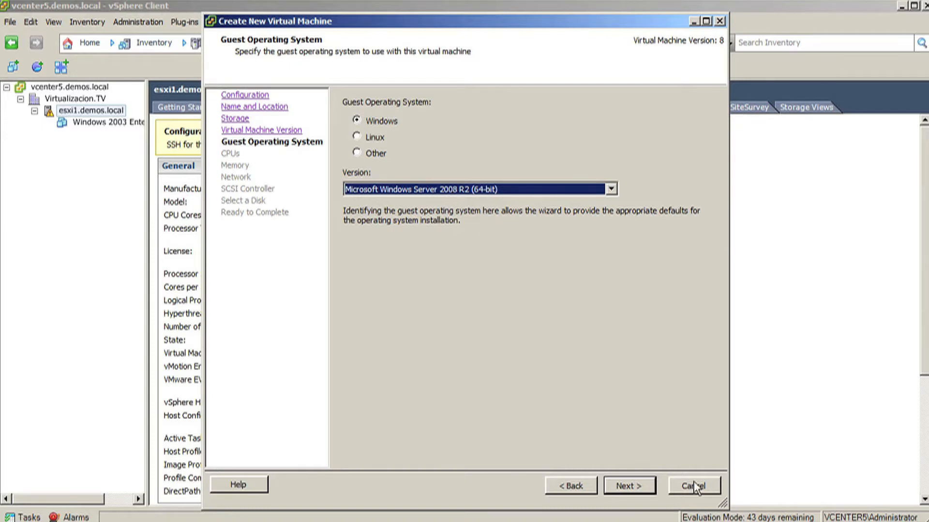
click(640, 490)
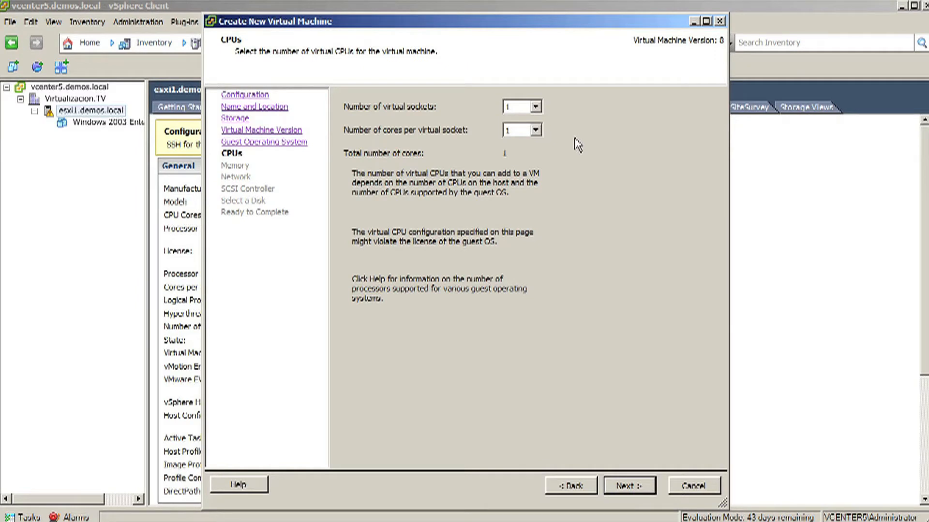
Keep one virtual socket with one core per socket for the CPUs
click(536, 108)
click(537, 117)
click(535, 129)
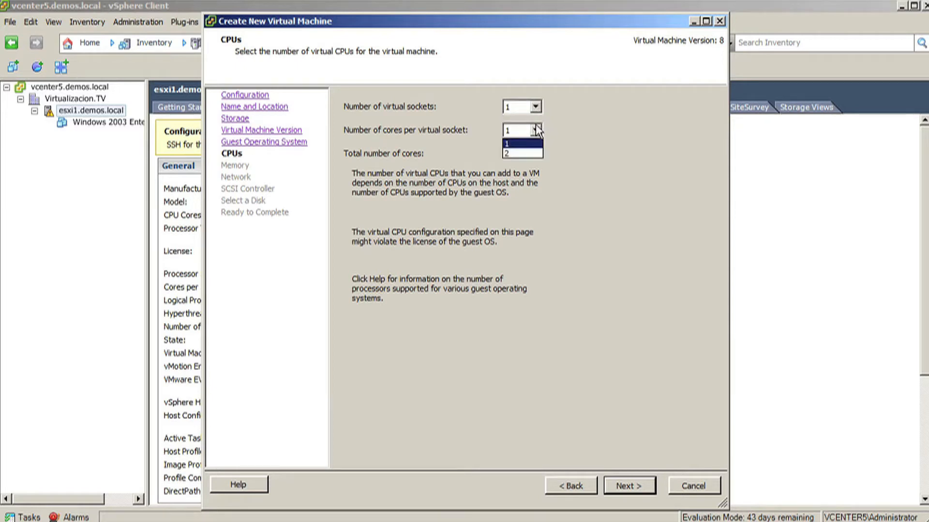
click(537, 130)
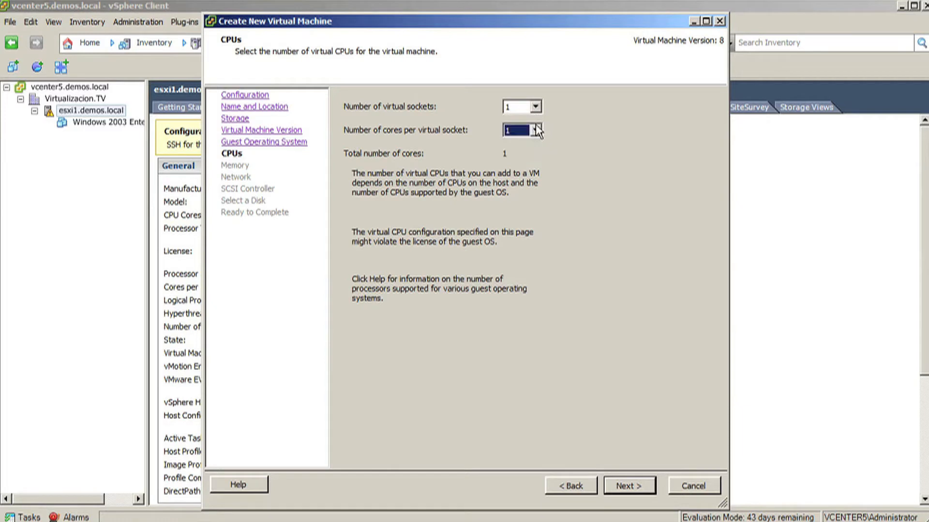
click(634, 493)
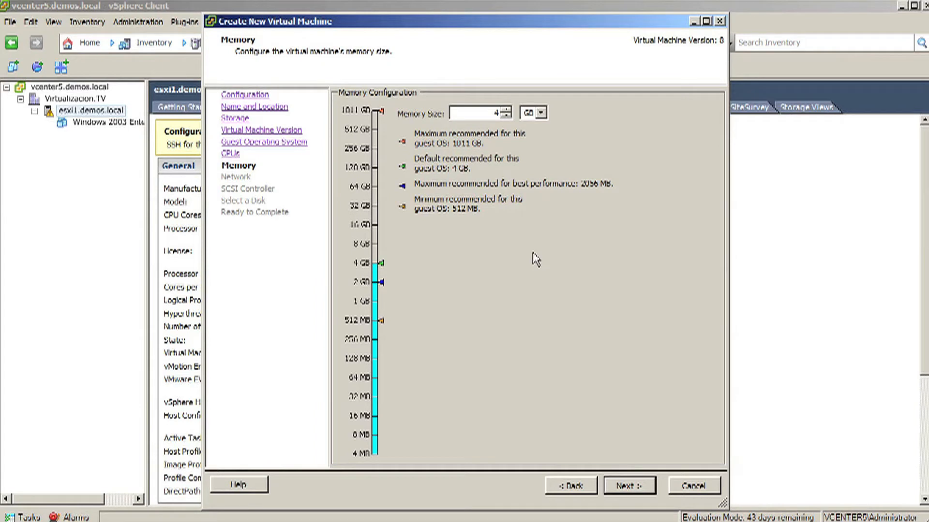
Set the virtual machine's memory size to 1 GB
double_click(495, 112)
key(BackSpace)
click(643, 487)
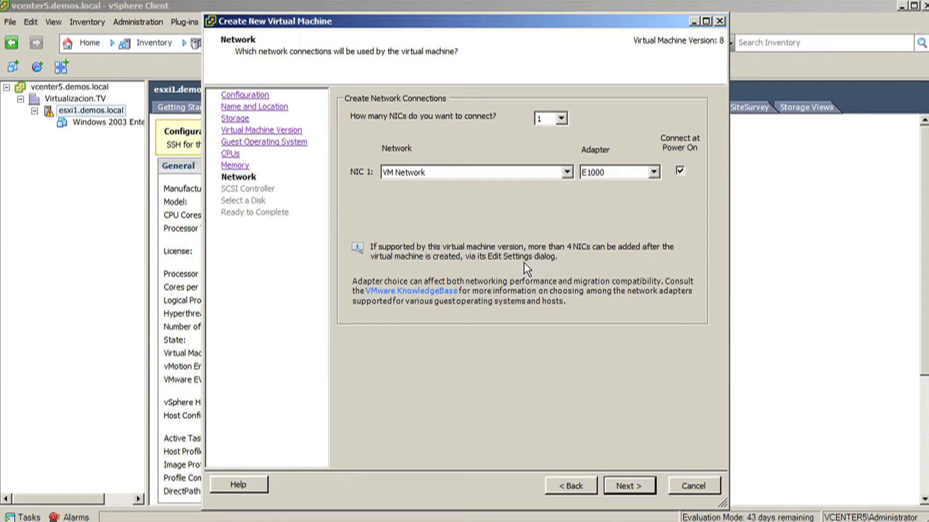
Keep one NIC on VM Network with the E1000 adapter connected at power on
click(562, 119)
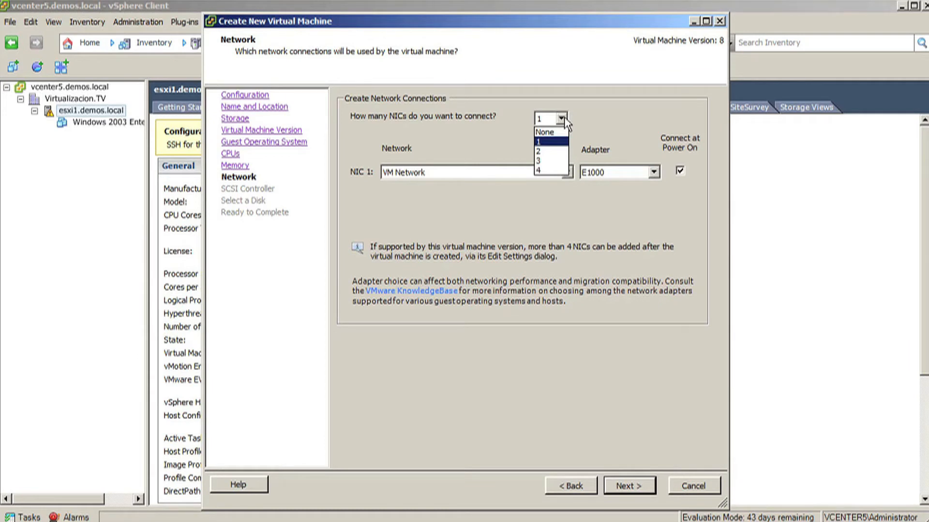
click(550, 146)
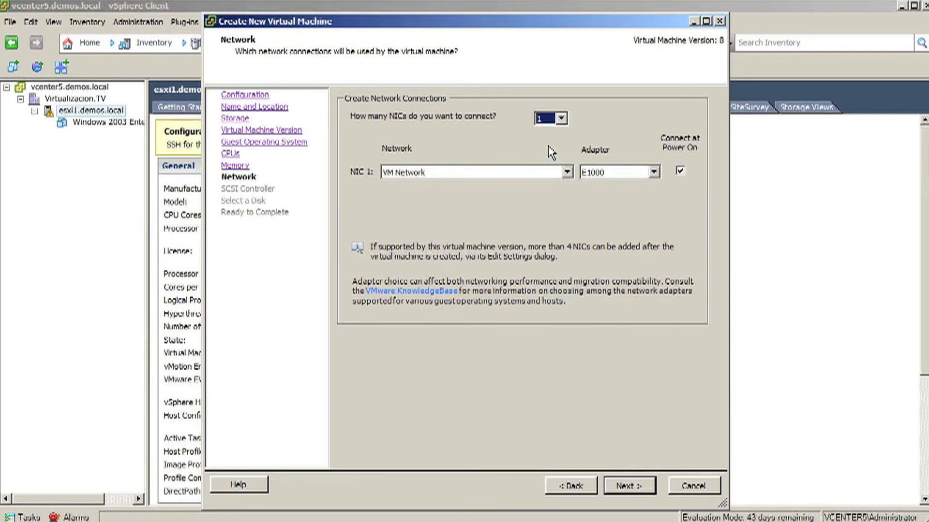
click(505, 173)
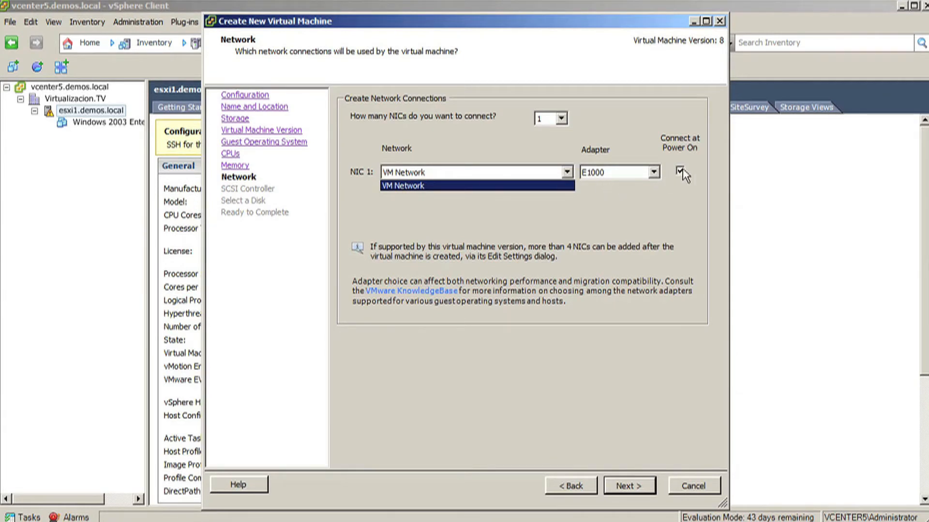
click(653, 225)
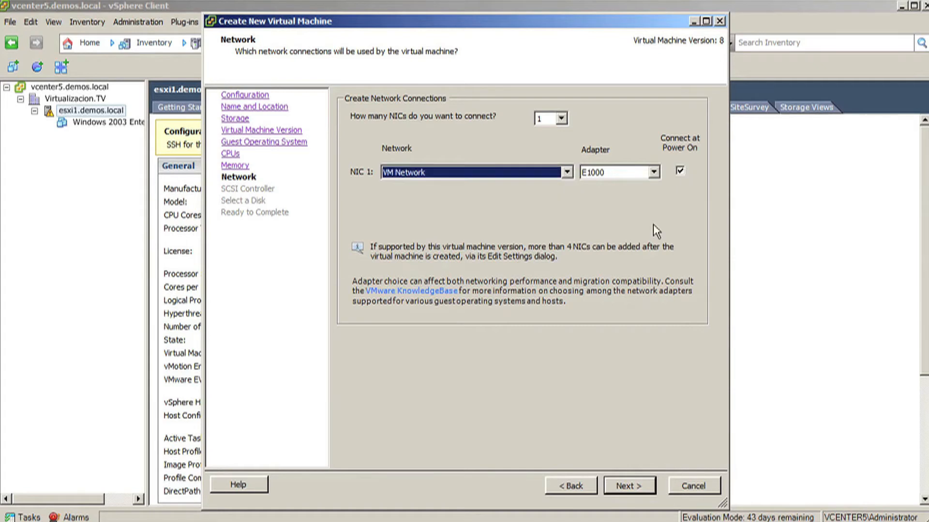
click(638, 489)
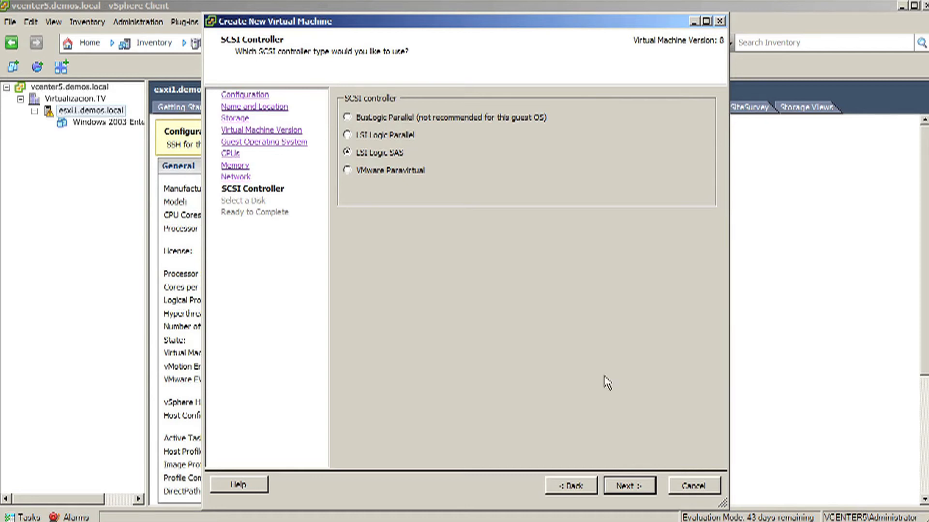
Accept the LSI Logic SAS SCSI controller and create a new virtual disk
click(641, 488)
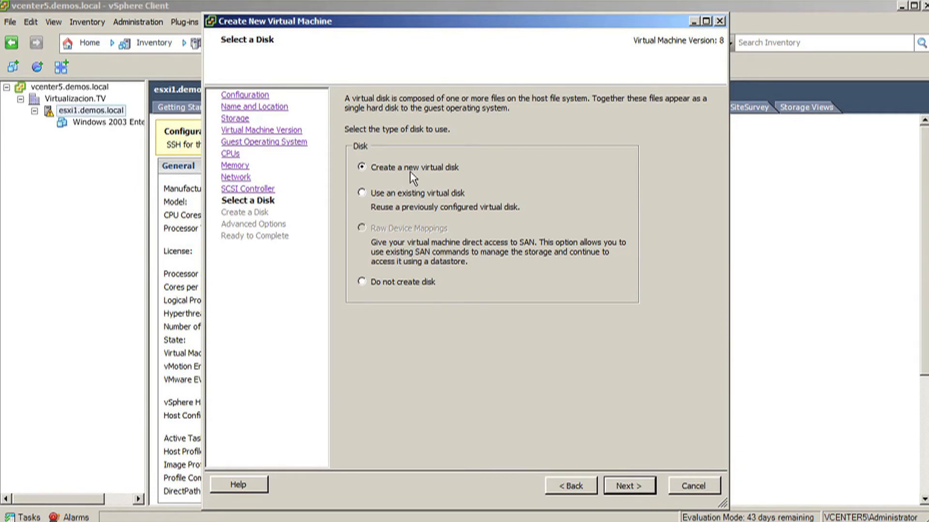
click(625, 485)
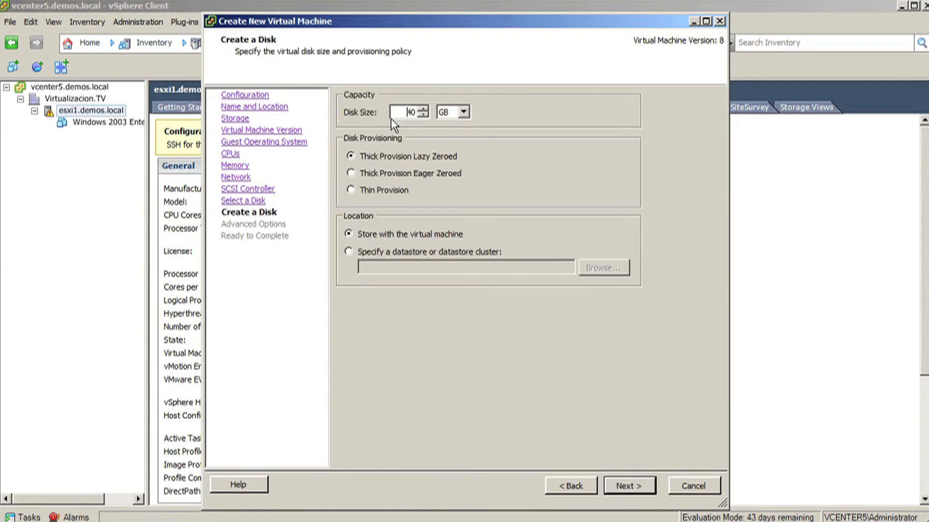
Set the disk size to 10 GB with Thin Provision, stored with the virtual machine
double_click(411, 113)
text(10)
click(350, 190)
click(635, 487)
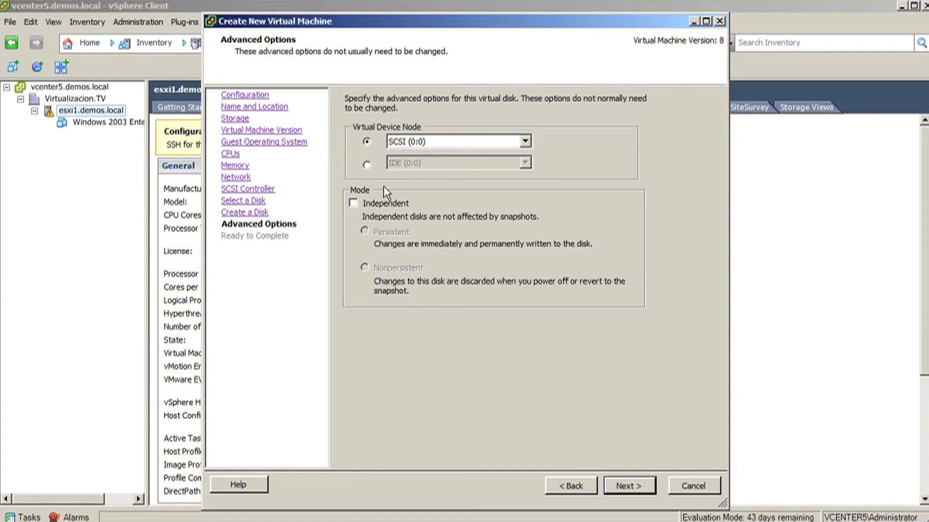
click(357, 209)
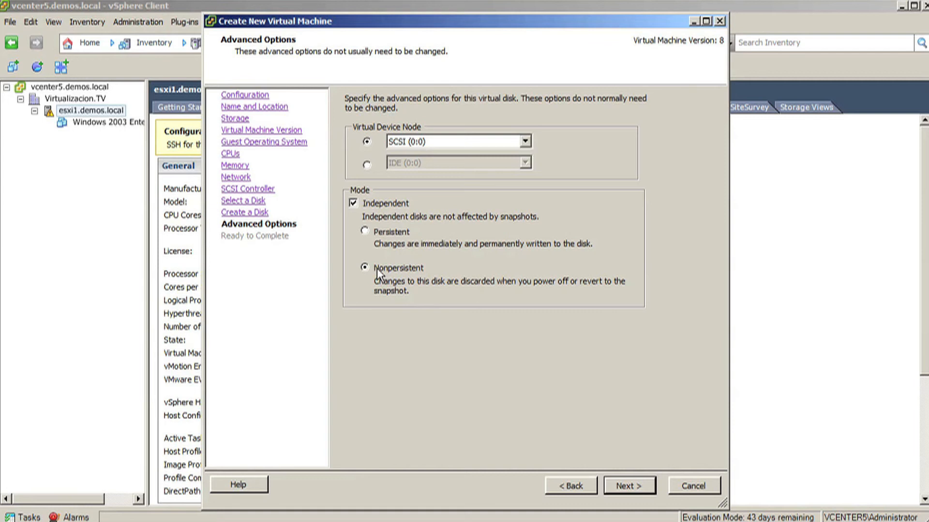
click(377, 234)
click(353, 203)
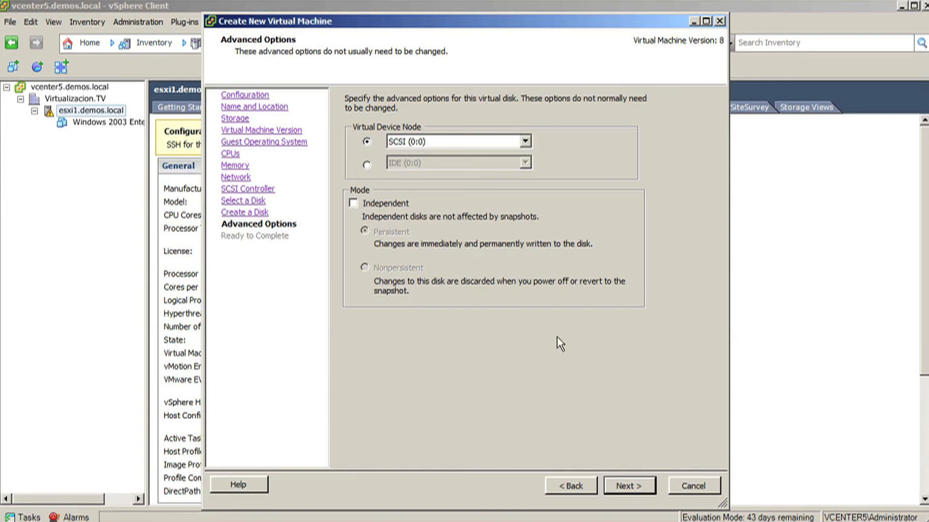
Keep default advanced disk options and finish the wizard with editing the settings before completion enabled
click(629, 486)
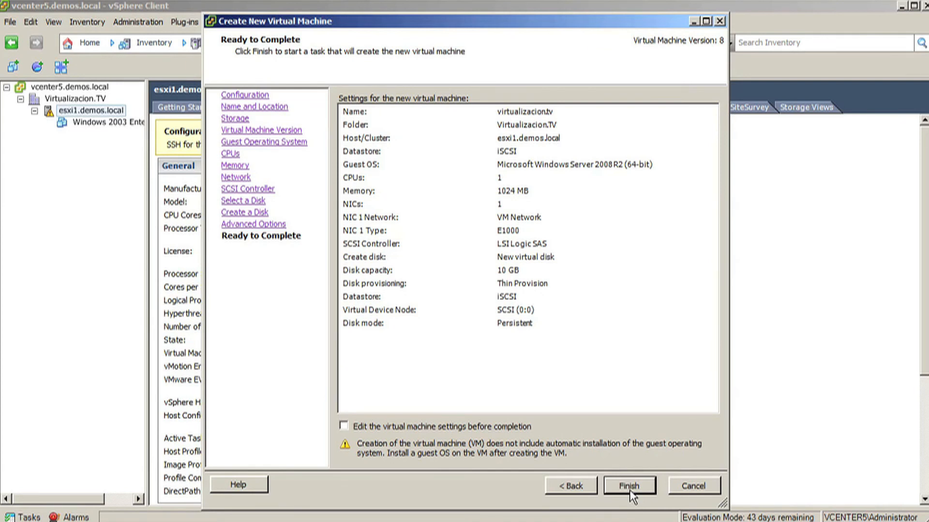
click(378, 427)
click(629, 487)
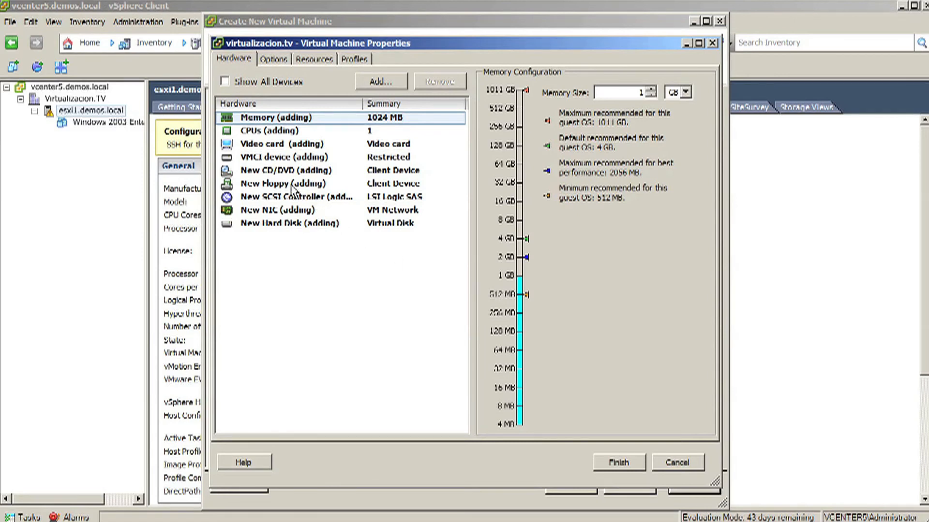
Try to attach an ISO image from datastore1 to the new CD/DVD drive
click(267, 174)
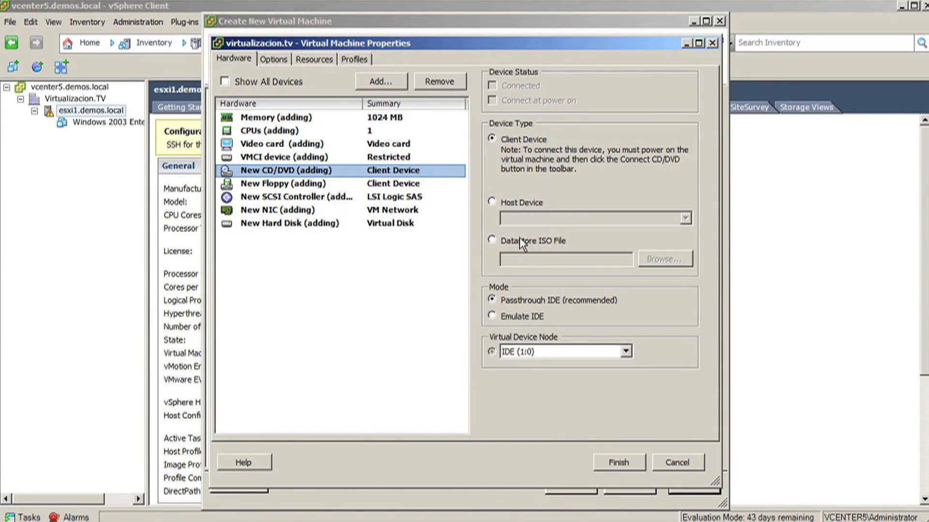
click(493, 241)
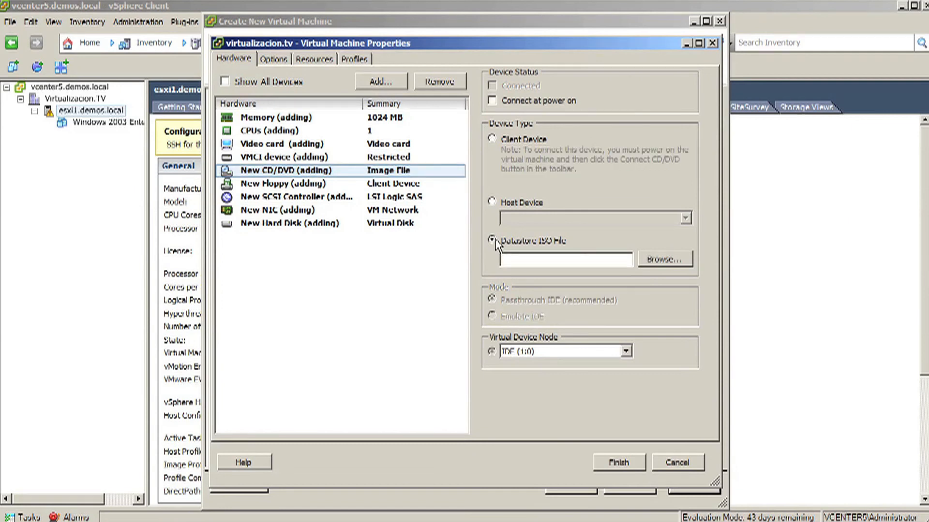
click(664, 260)
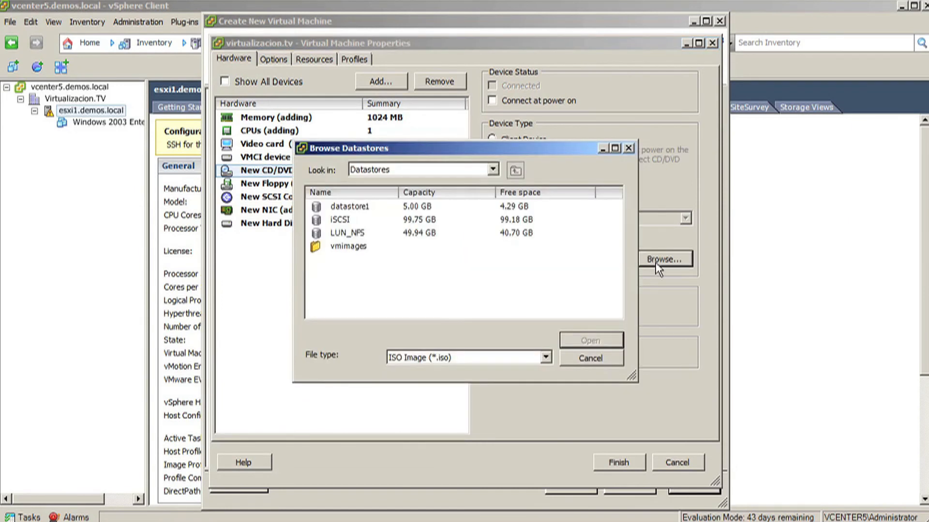
click(355, 208)
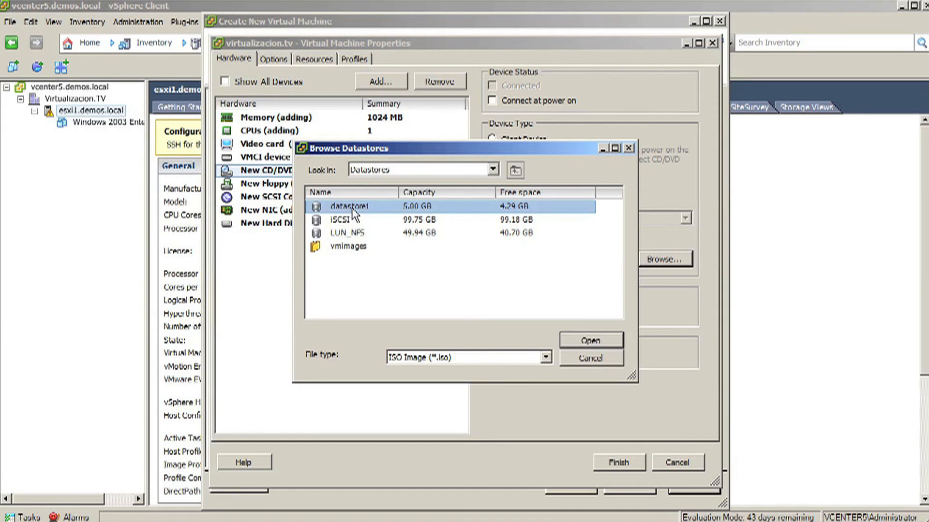
double_click(353, 209)
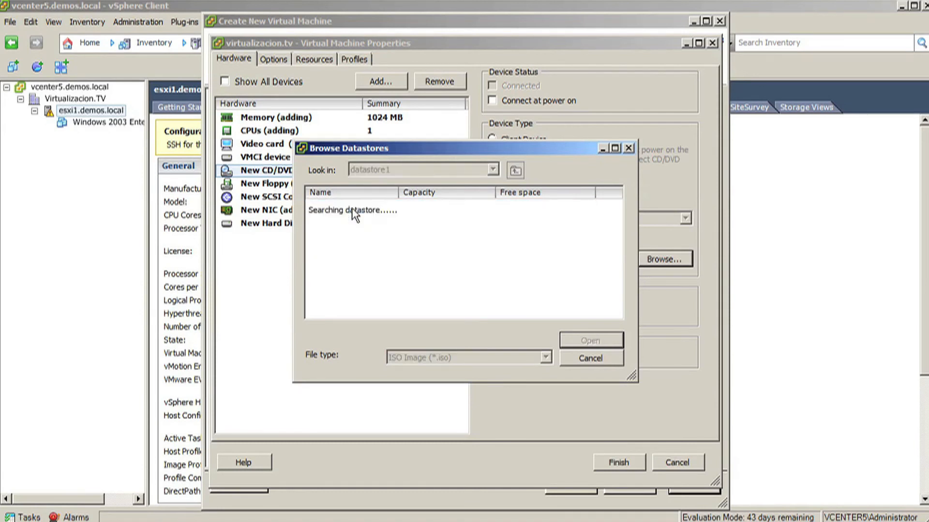
click(588, 358)
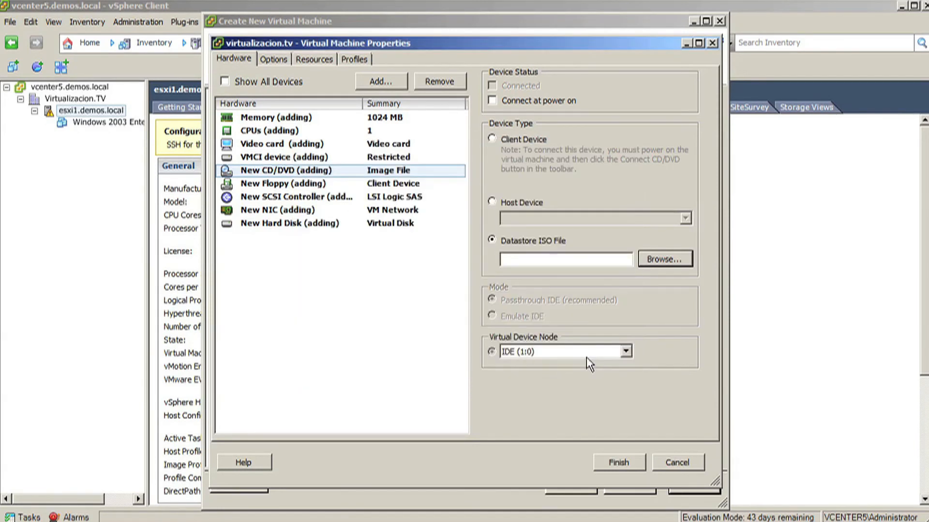
Set the new CD/DVD drive to Host Device, finish creating the virtual machine, and show recent tasks
click(521, 209)
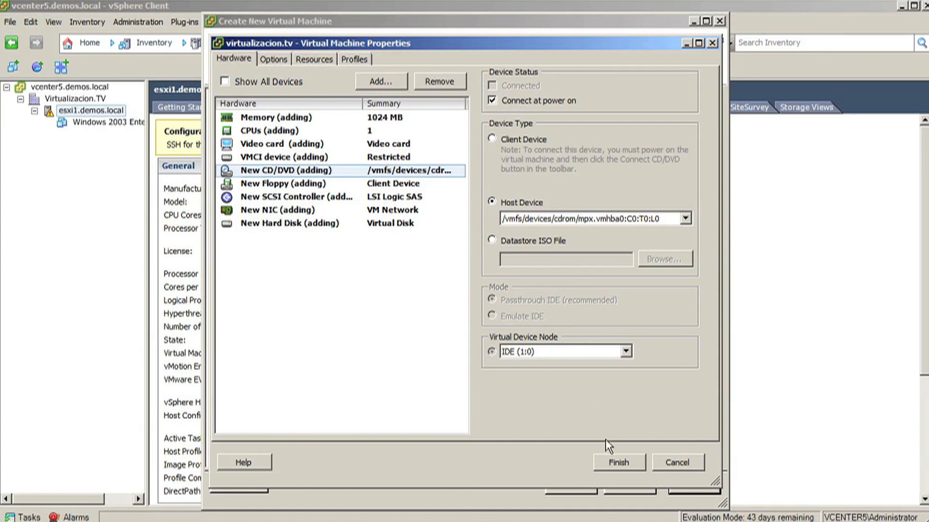
click(612, 467)
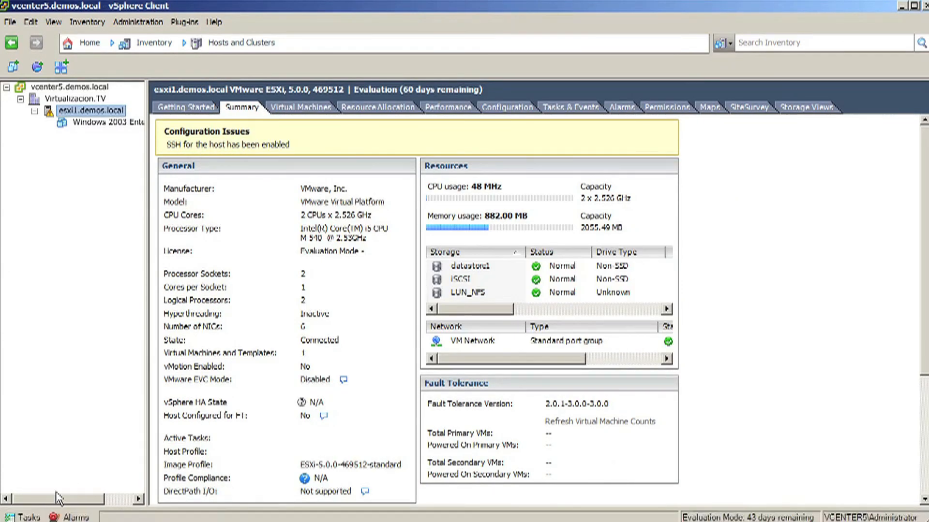
click(30, 516)
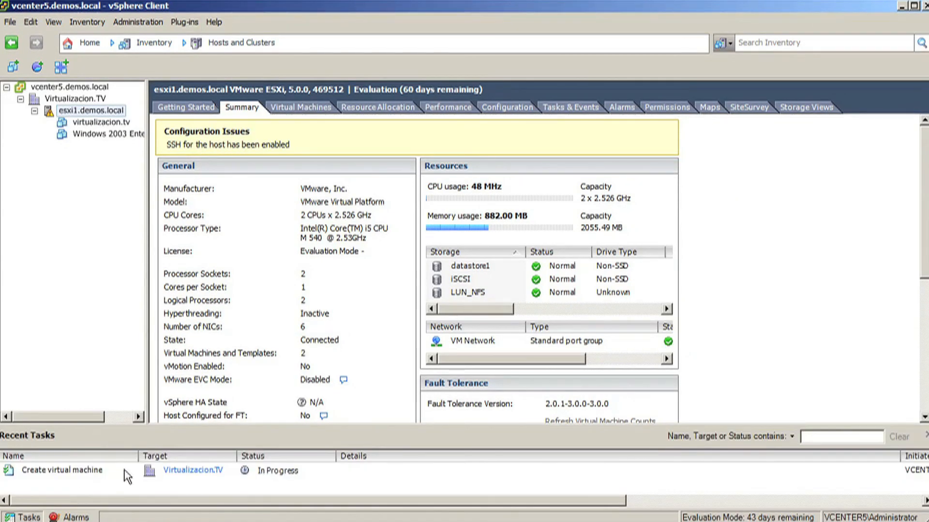